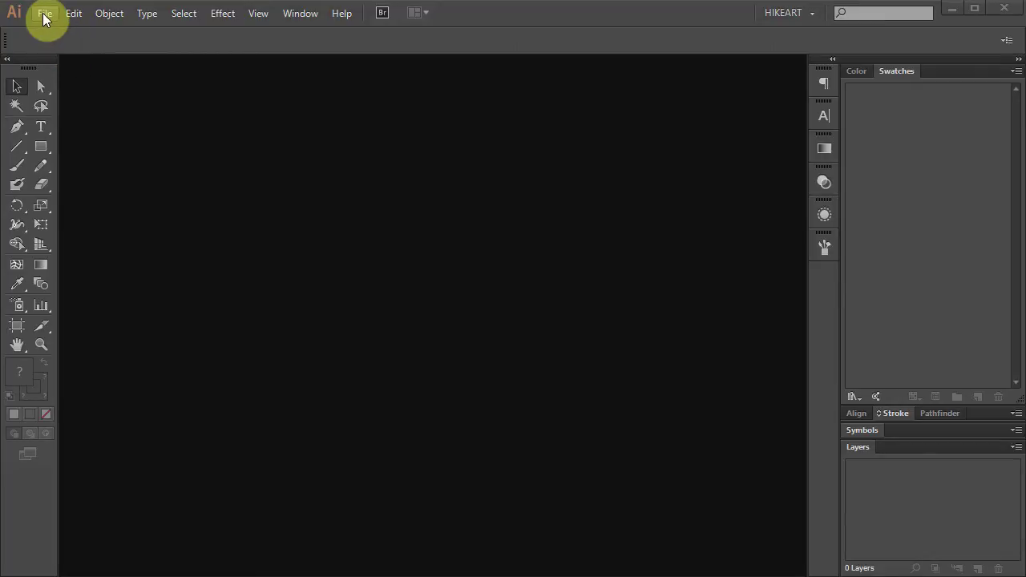
Create a new blank 960 × 560 px document with the Web profile.
left_click(44, 13)
left_click(69, 30)
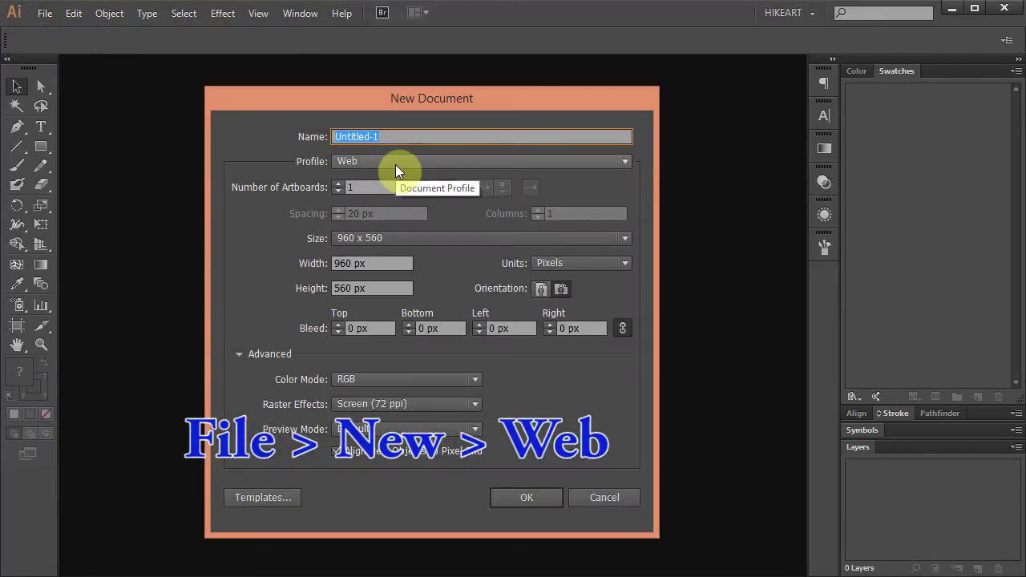
left_click(544, 497)
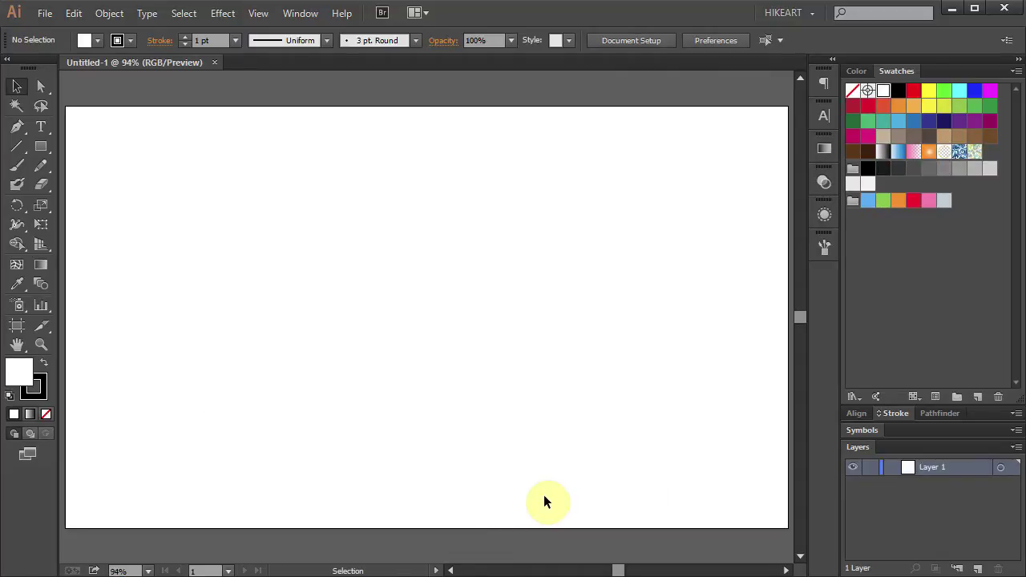
Set the stroke to None and the fill to the dark navy swatch.
left_click(42, 390)
left_click(45, 414)
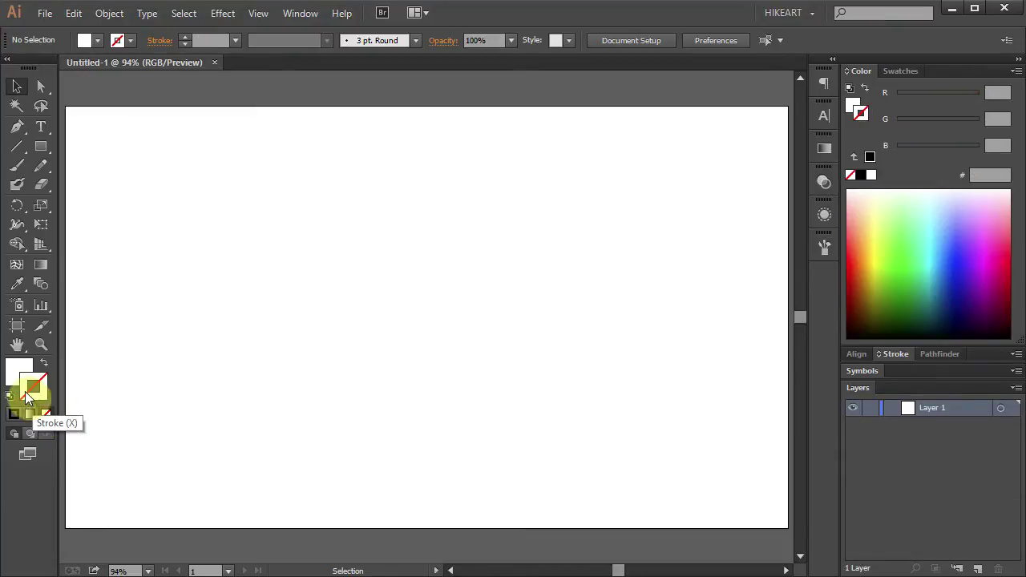
left_click(16, 370)
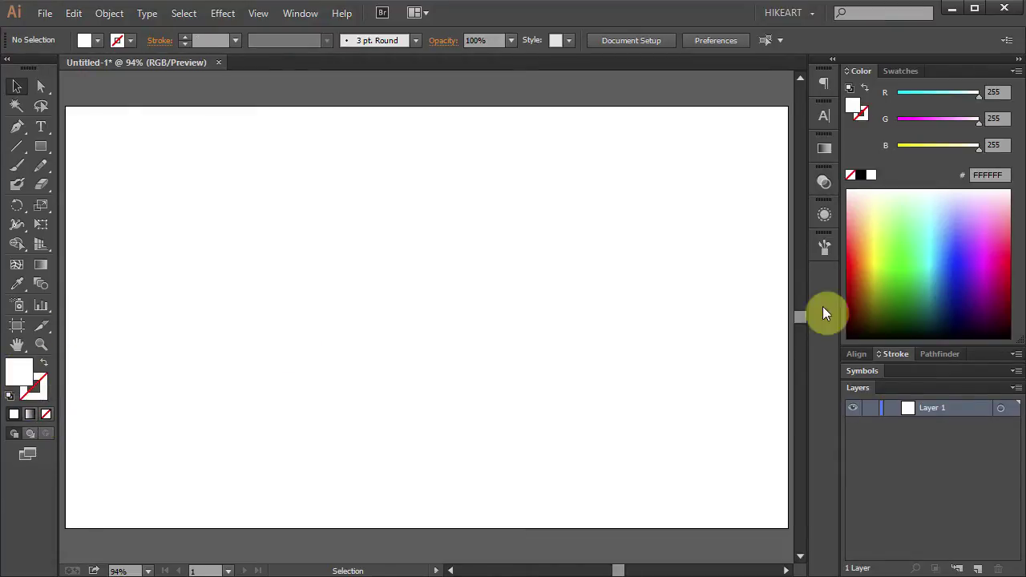
left_click(901, 71)
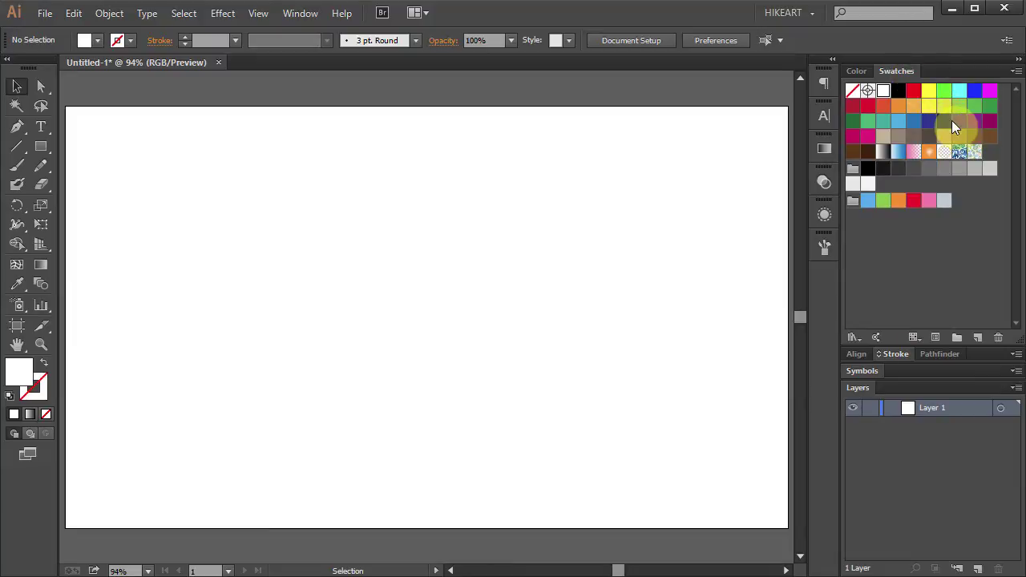
left_click(946, 126)
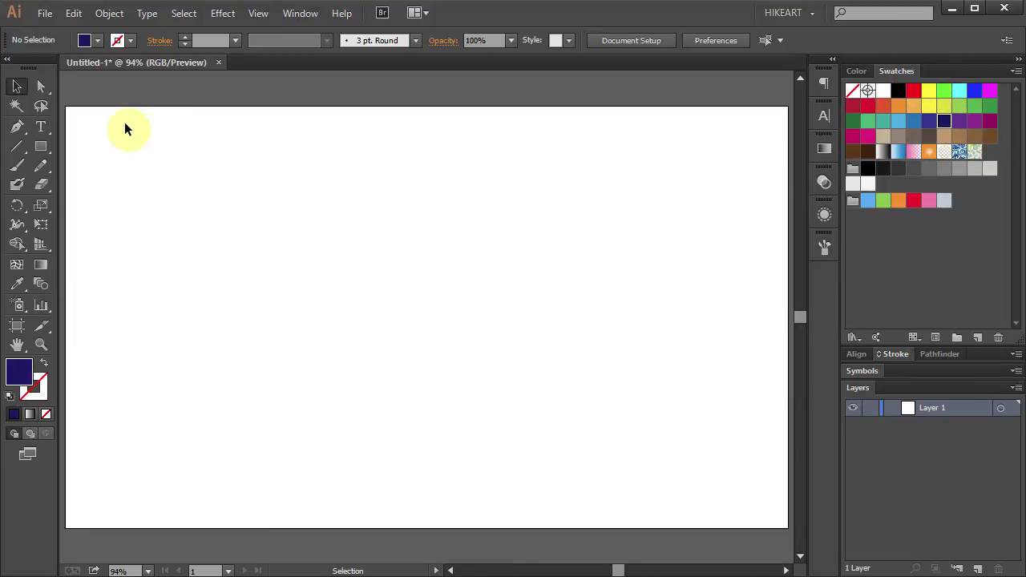
Draw a navy rectangle covering the whole artboard and lock Layer 1.
left_click(41, 146)
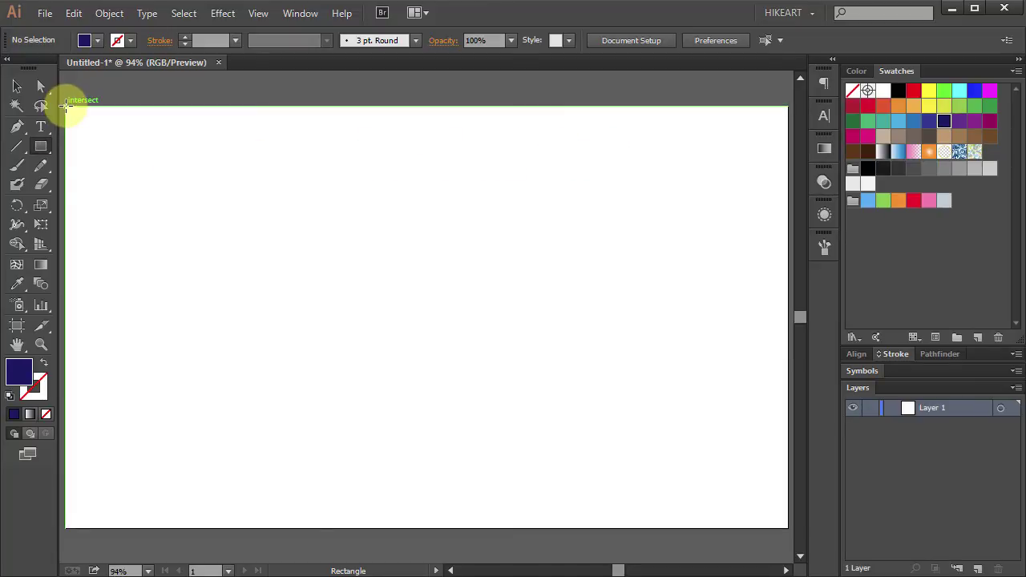
left_click_drag(66, 107, 778, 521)
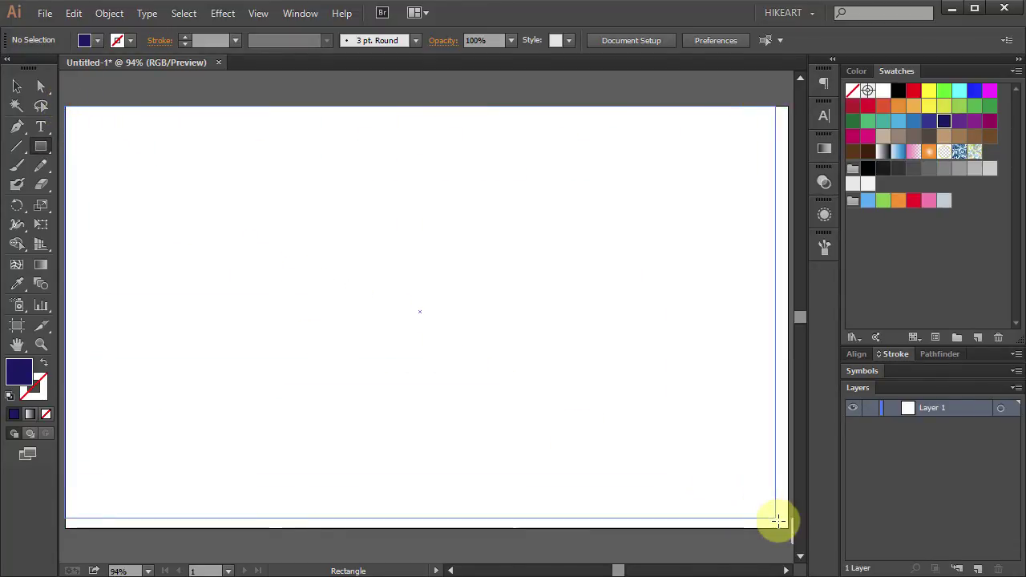
left_click_drag(778, 521, 787, 528)
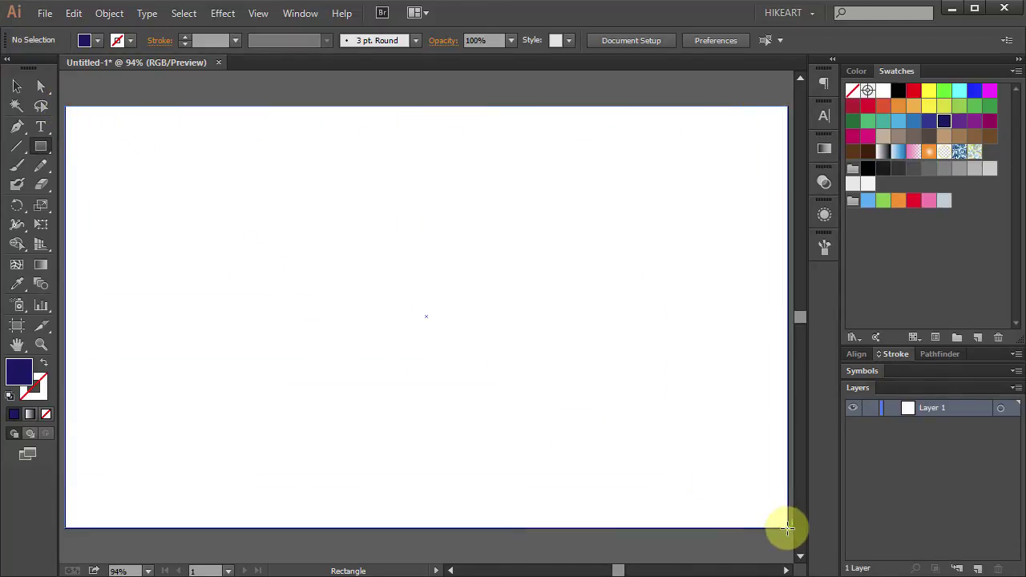
left_click_drag(787, 528, 787, 528)
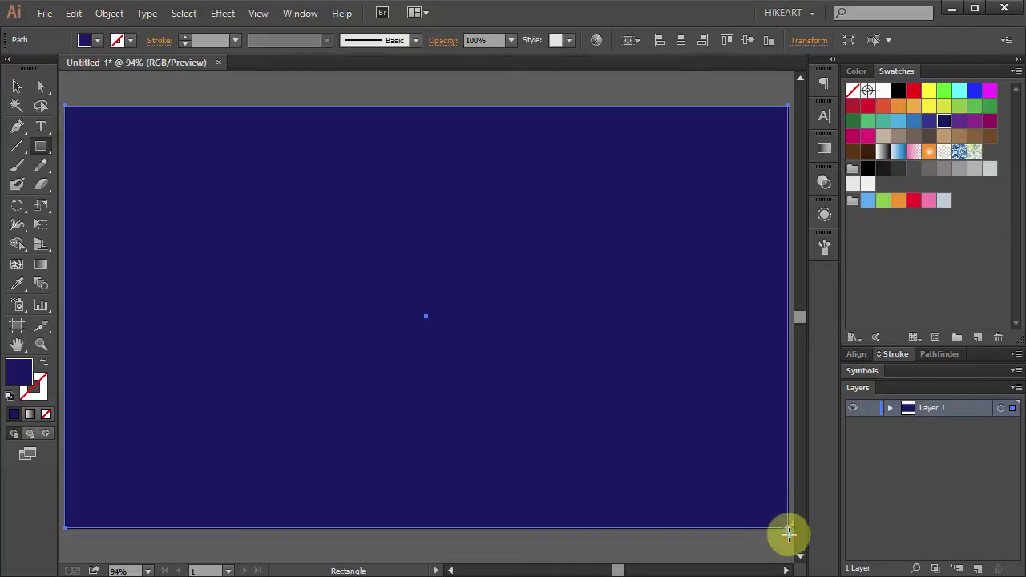
left_click(876, 409)
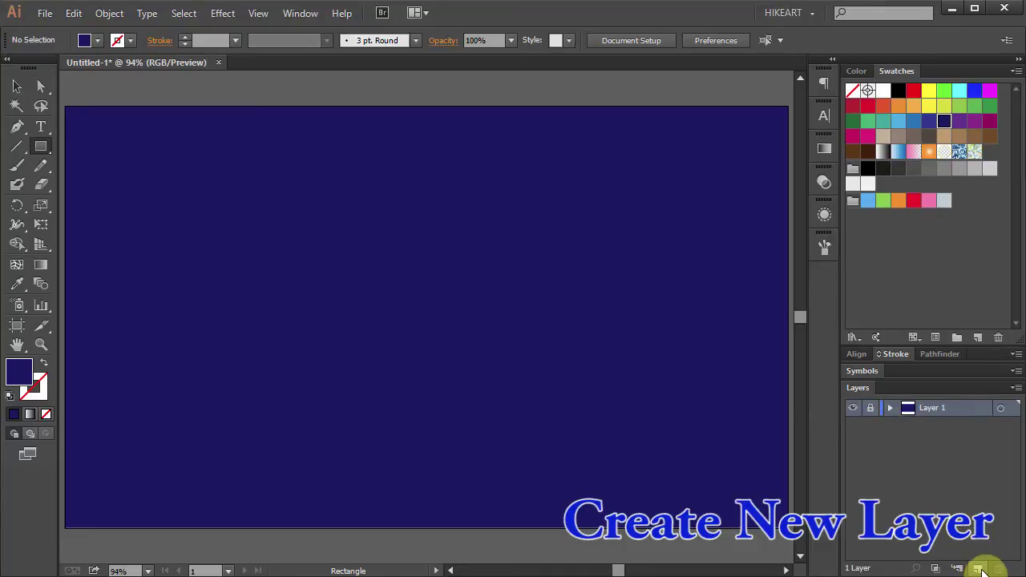
Add Layer 2, show the artboard centre mark, and set the fill to white.
left_click(977, 568)
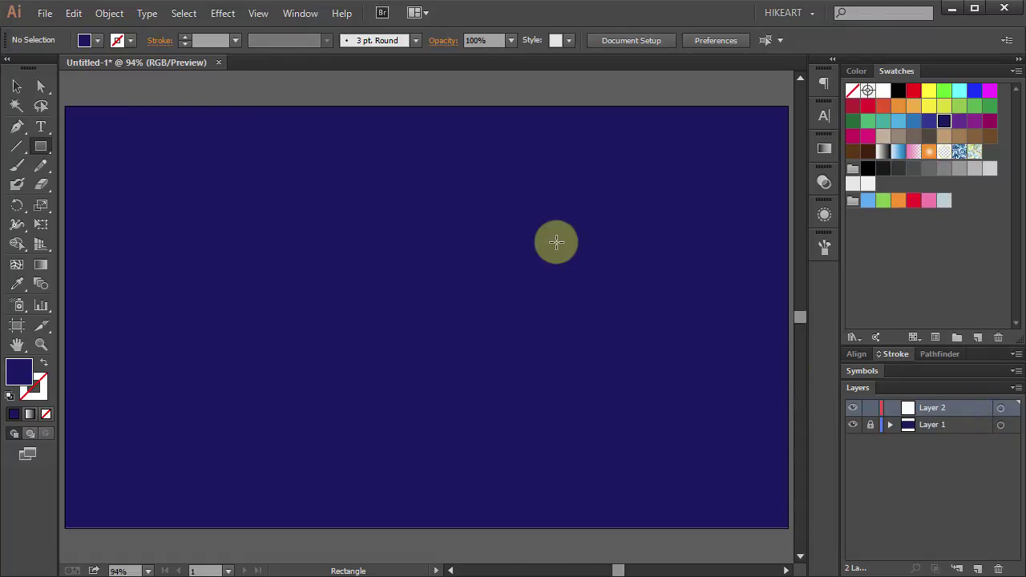
left_click(18, 336)
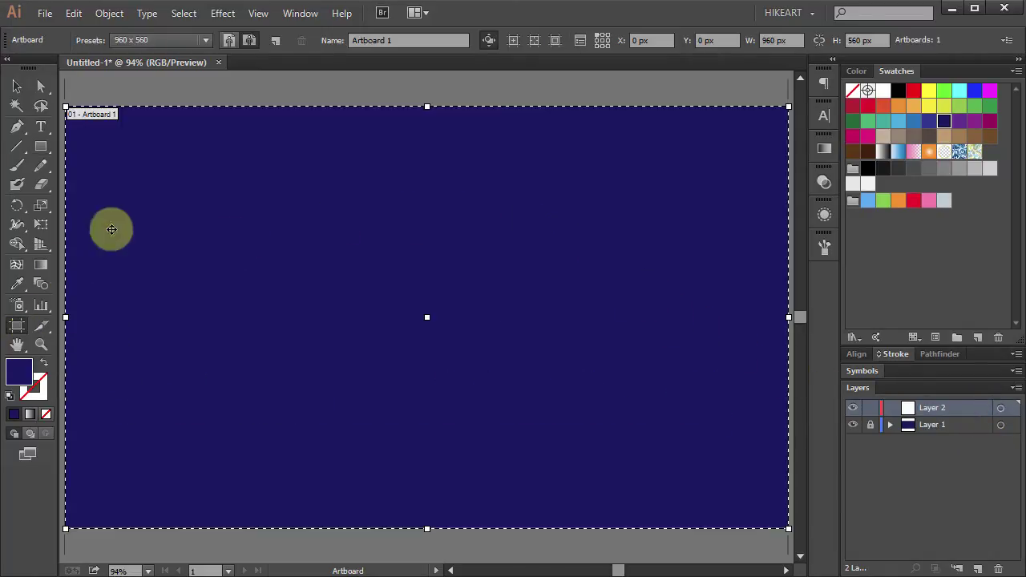
left_click(514, 40)
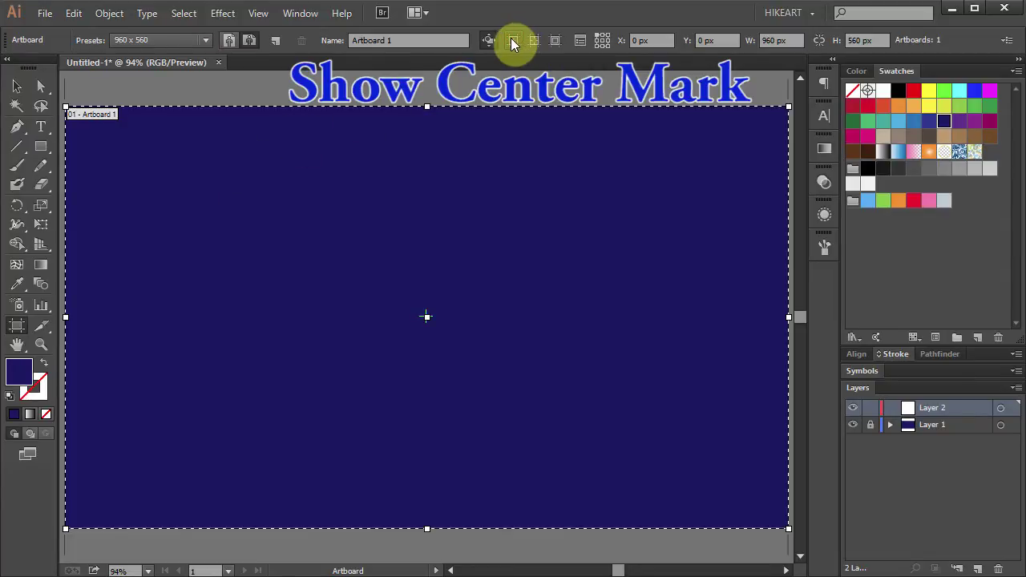
left_click(46, 147)
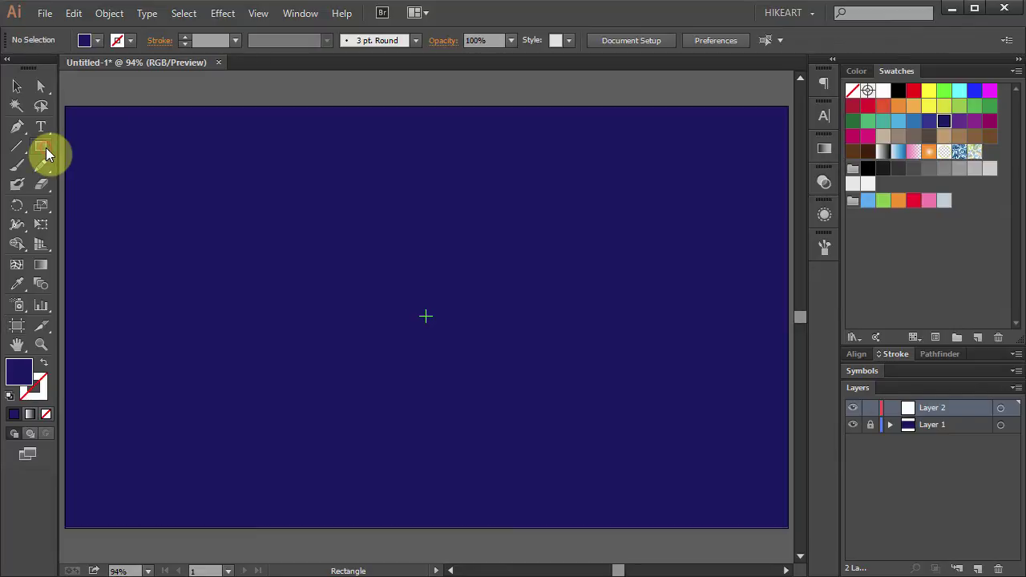
left_click(883, 91)
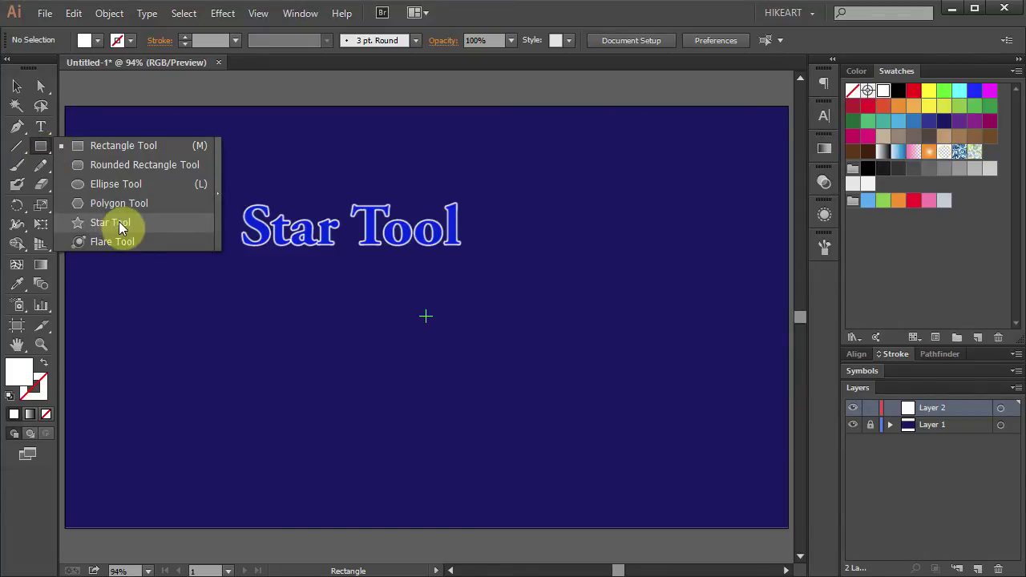
Draw a large white five-pointed star with Ctrl-lengthened slender points from the centre, then deselect.
left_click_drag(43, 152, 119, 221)
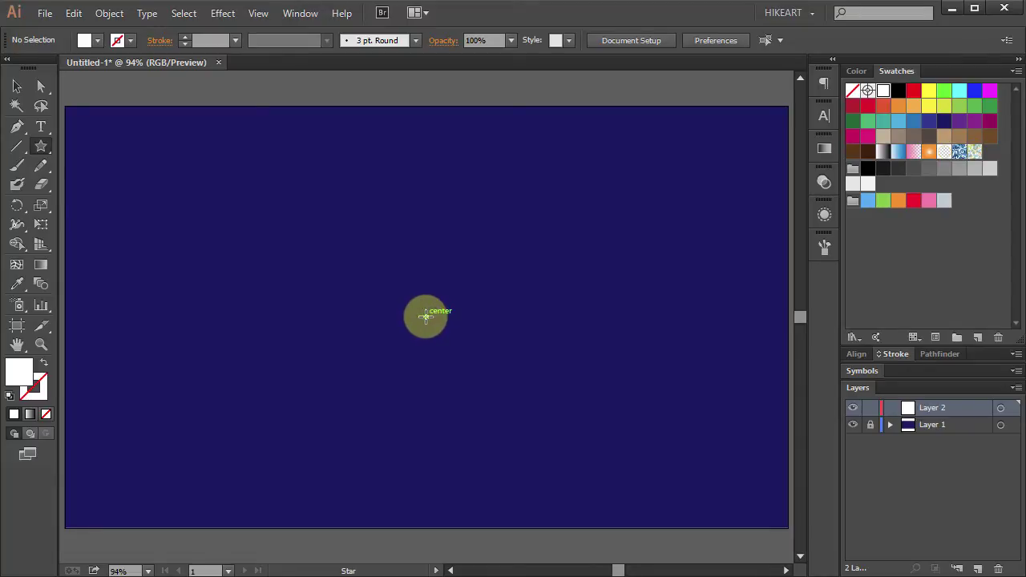
mouse_move(425, 317)
left_mouse_down()
mouse_move(471, 380)
mouse_move(459, 365)
left_mouse_up()
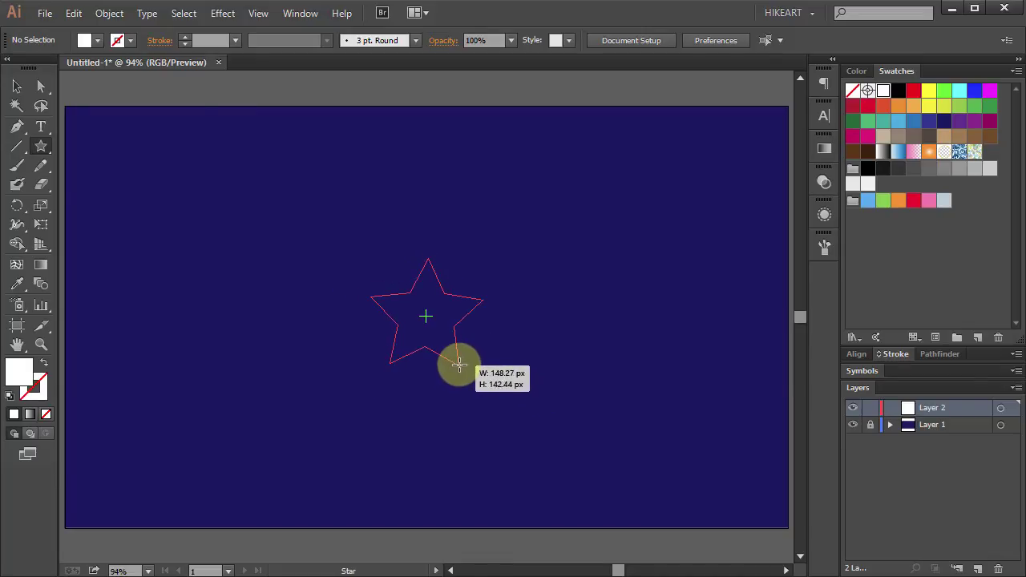
left_click_drag(459, 364, 458, 364)
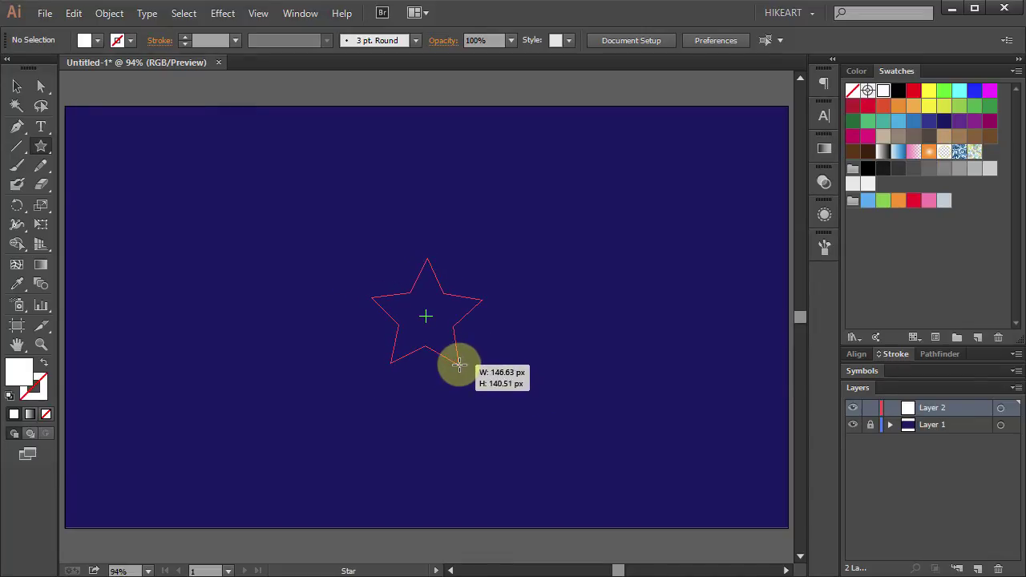
key("ctrl")
mouse_move(459, 365)
left_mouse_down()
mouse_move(513, 419)
mouse_move(550, 479)
mouse_move(536, 474)
left_mouse_up()
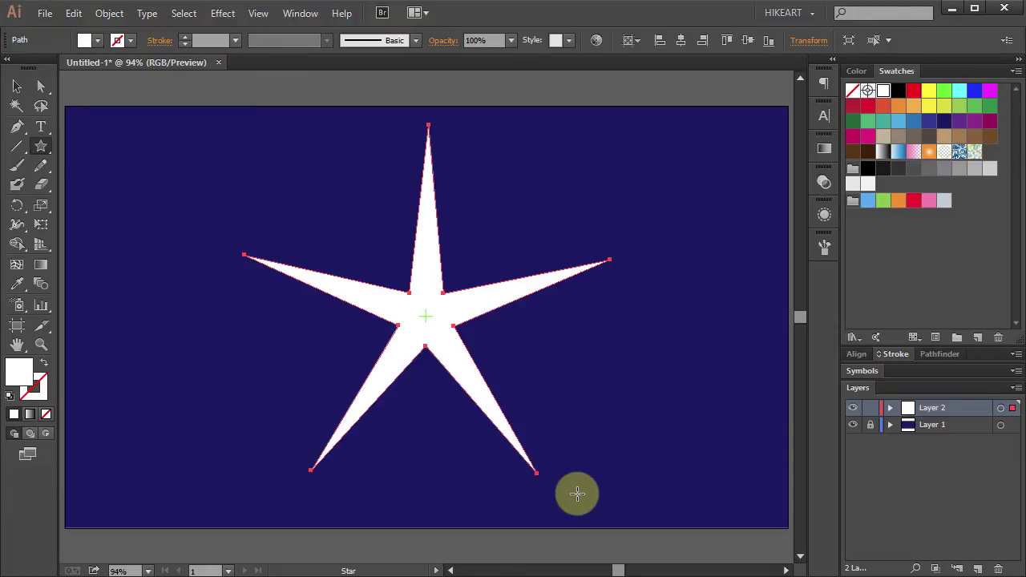
key("ctrl")
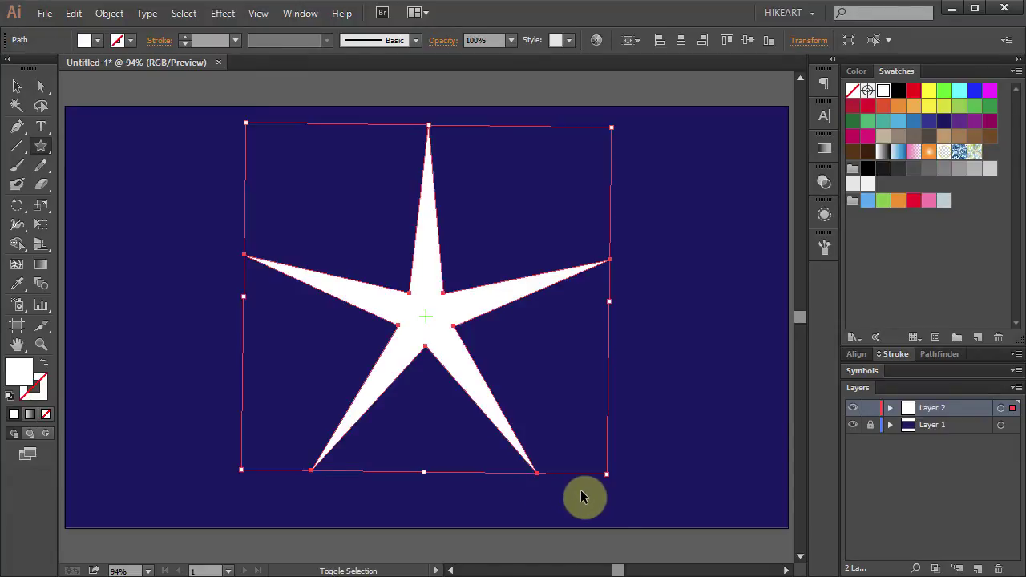
left_click(581, 497, "ctrl")
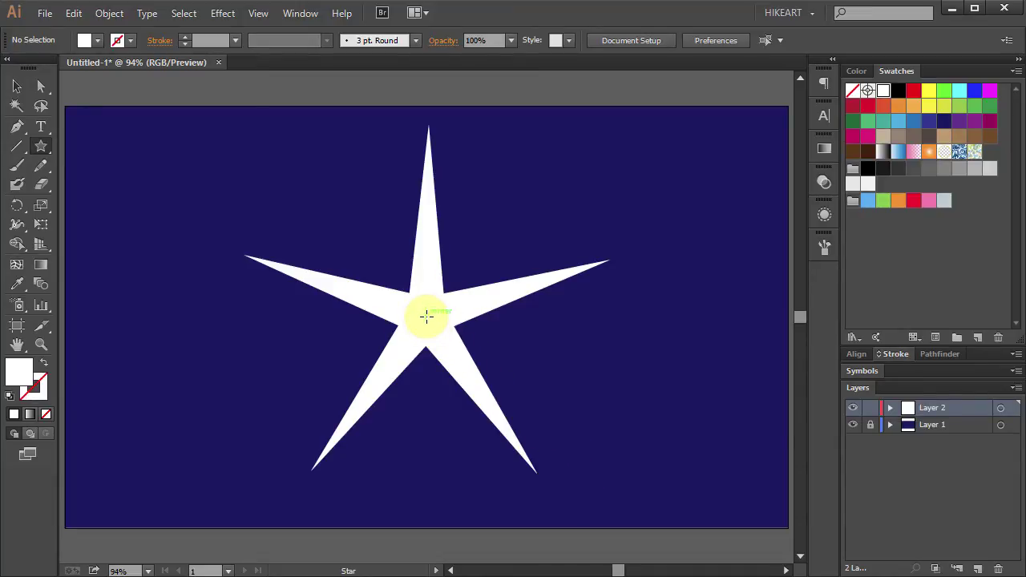
Draw a smaller, thinner white star from the centre mark inside the large star.
left_click_drag(425, 315, 496, 416)
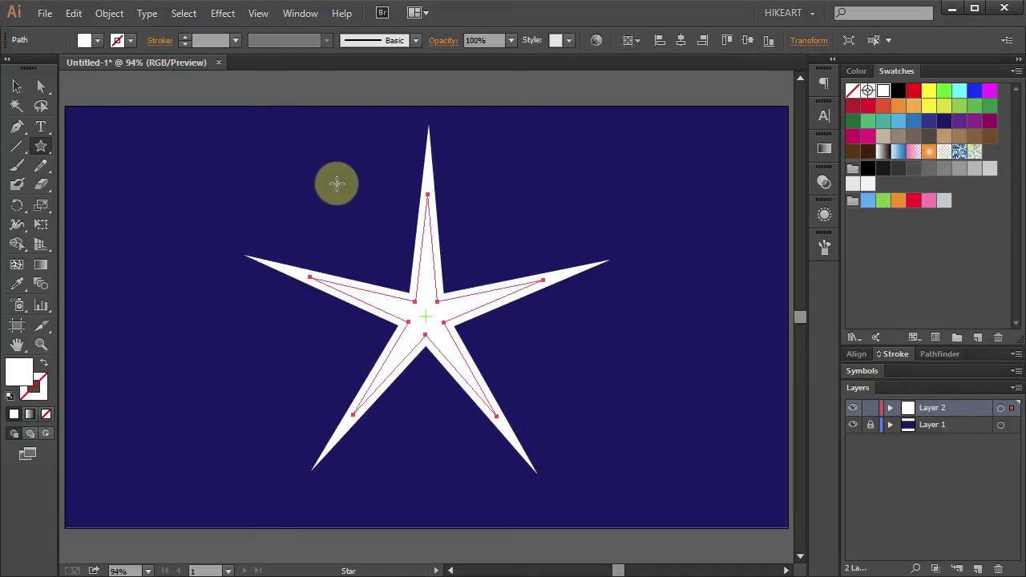
key("r")
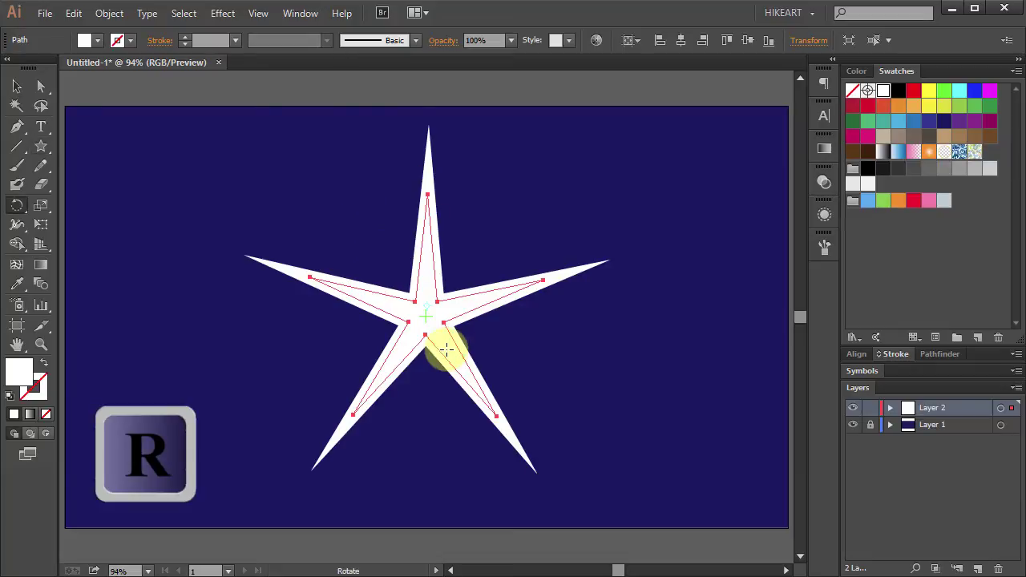
Rotate the inner star 35° about its centre, then select both stars.
key("alt")
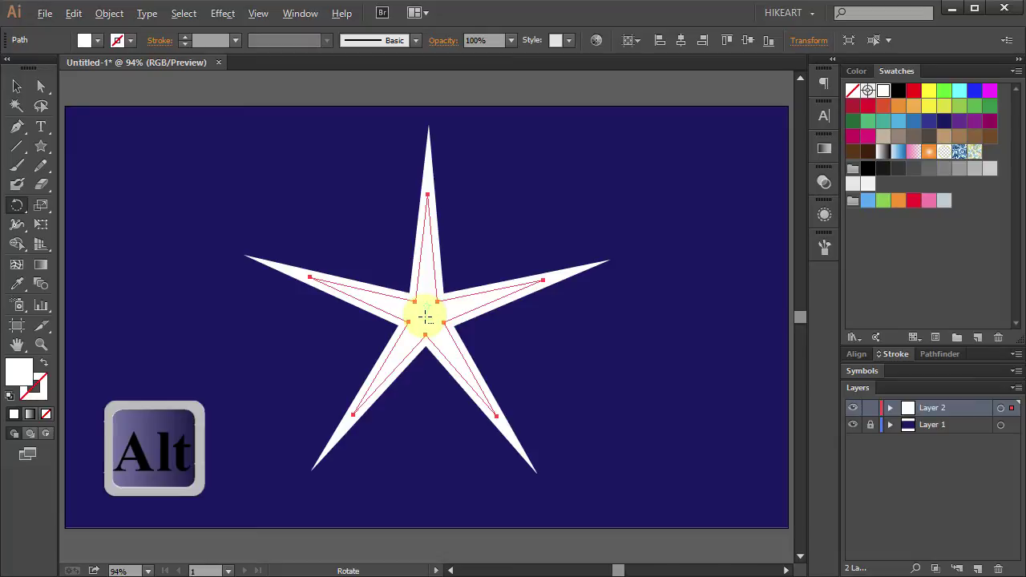
left_click(426, 317, "alt")
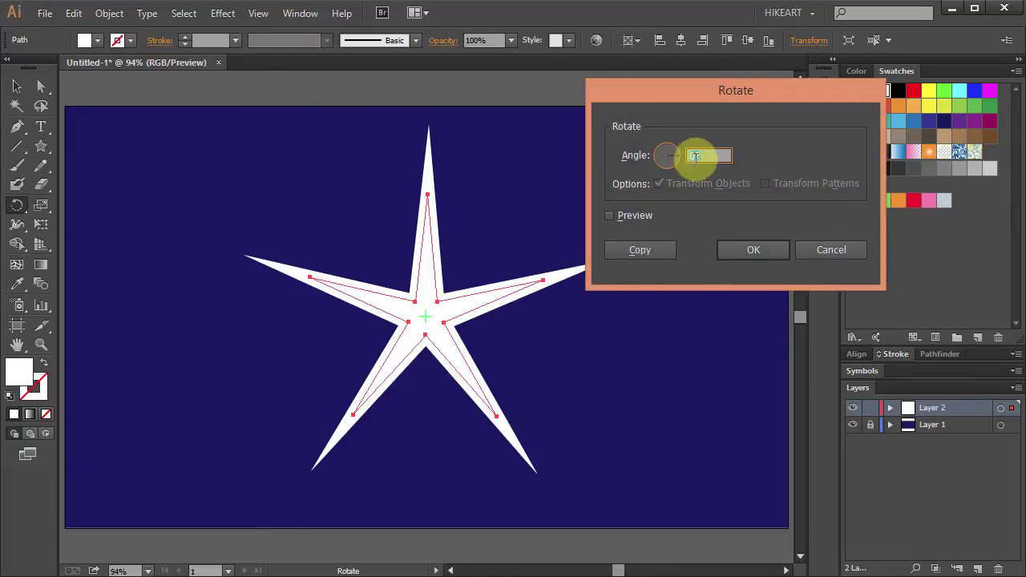
type("35")
left_click(610, 218)
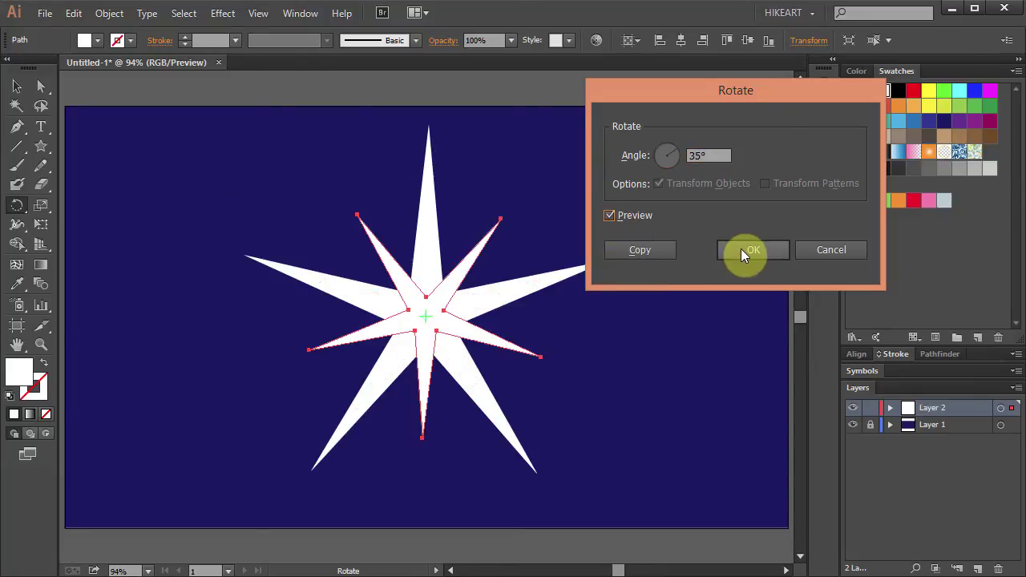
left_click(742, 250)
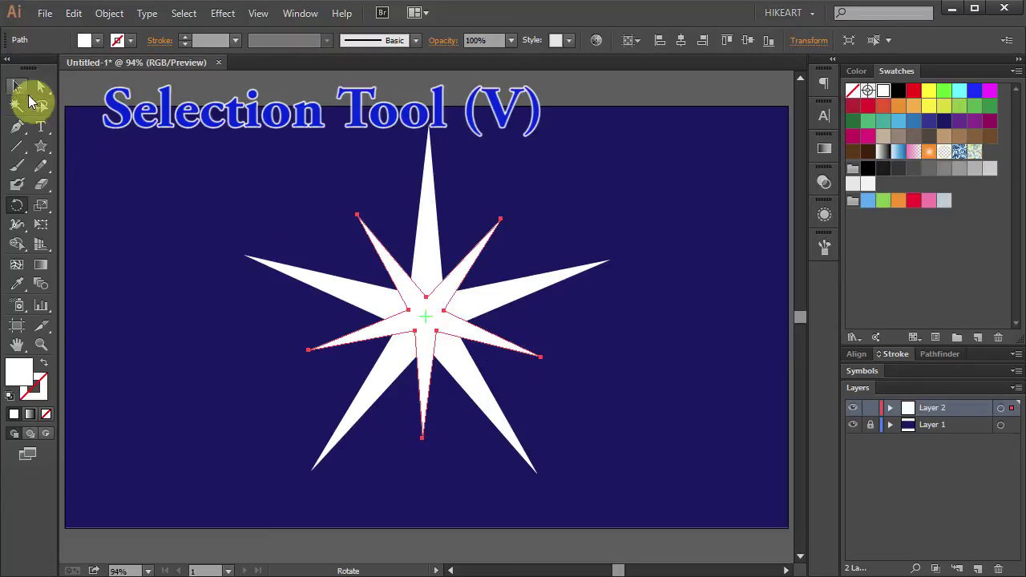
left_click(17, 86)
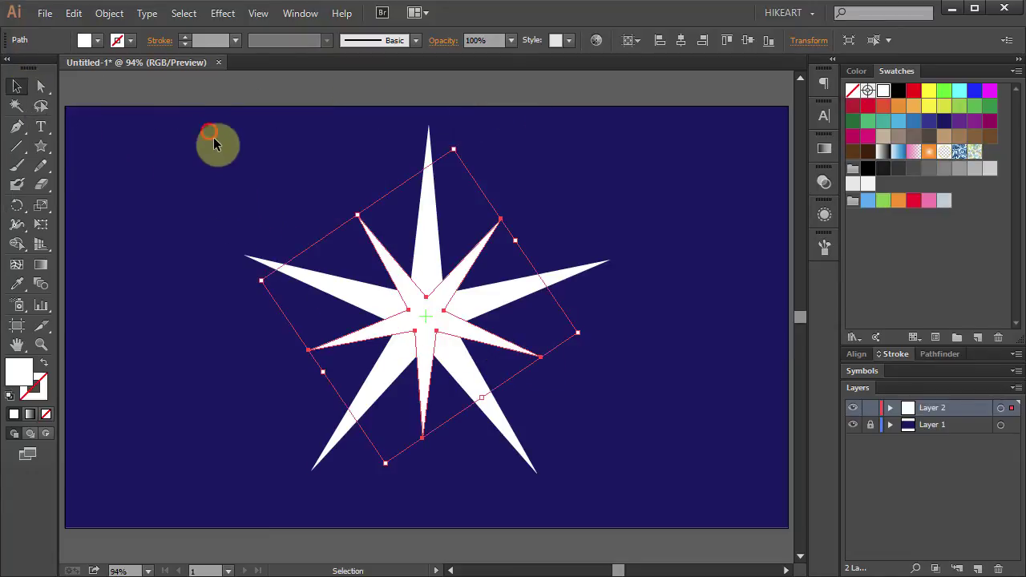
left_click_drag(209, 132, 630, 514)
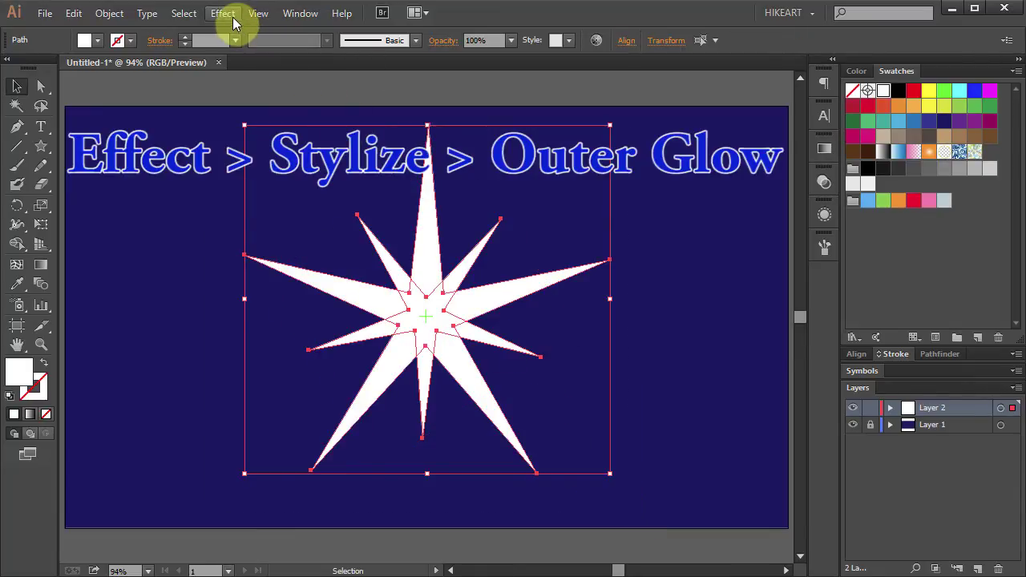
Apply a white Outer Glow (Screen, 75%, 5 px) to the starburst, then deselect.
left_click(225, 14)
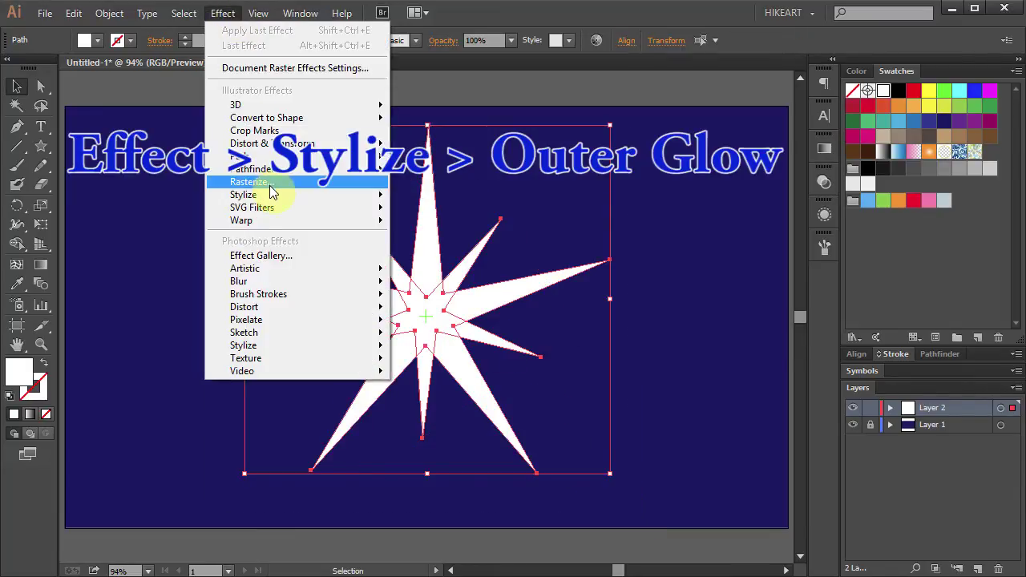
mouse_move(243, 195)
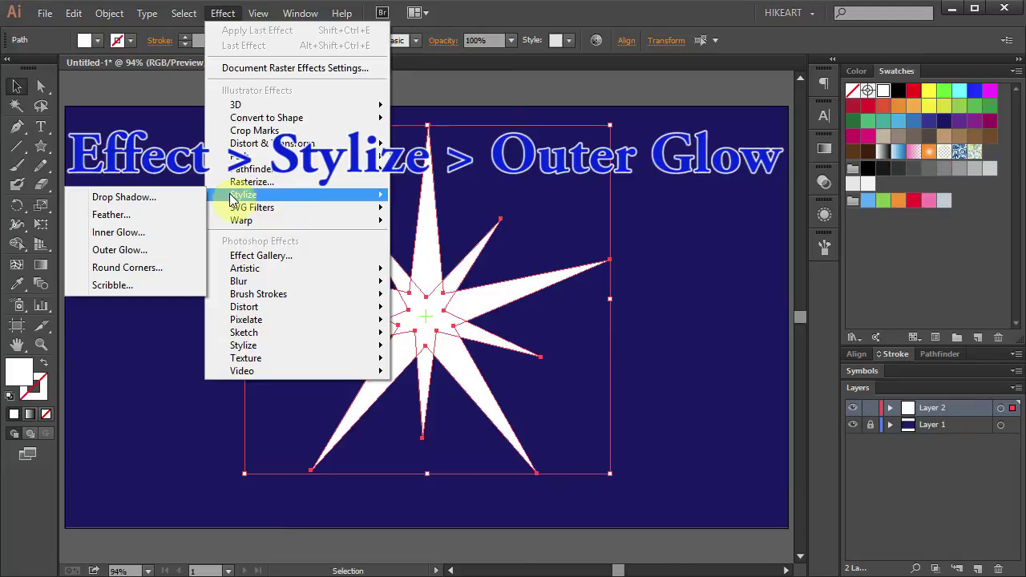
left_click(155, 251)
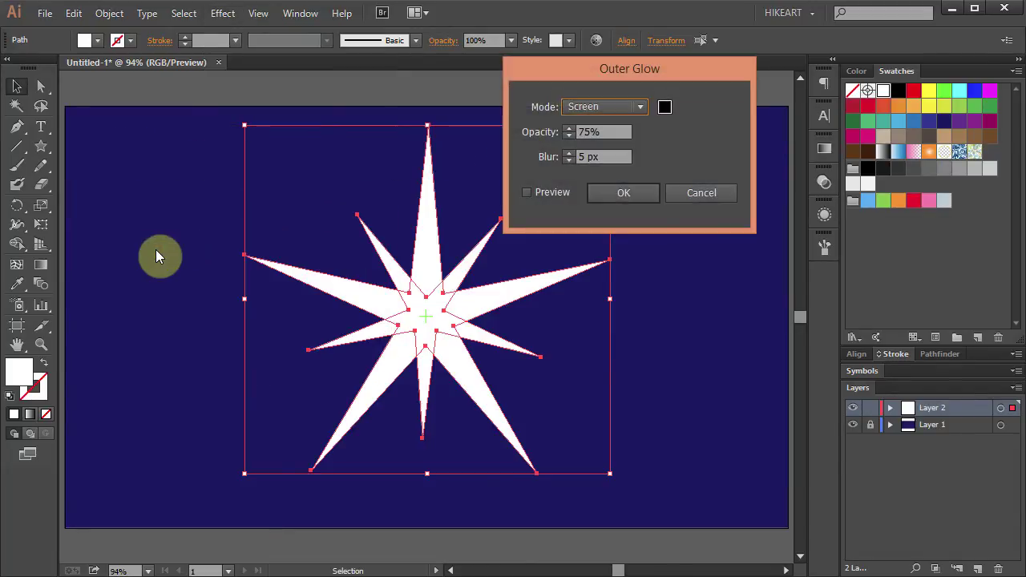
left_click(527, 192)
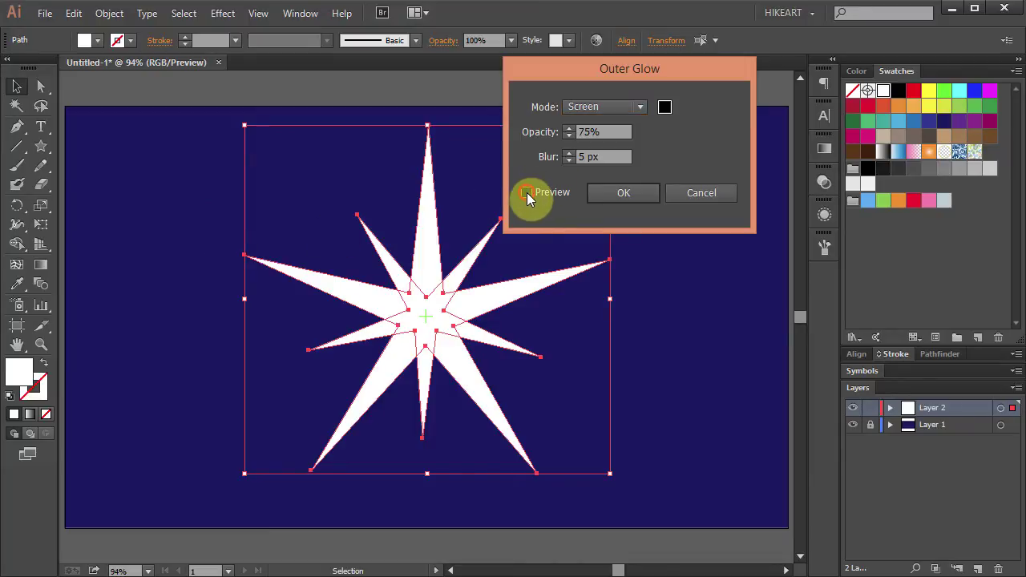
left_click(663, 108)
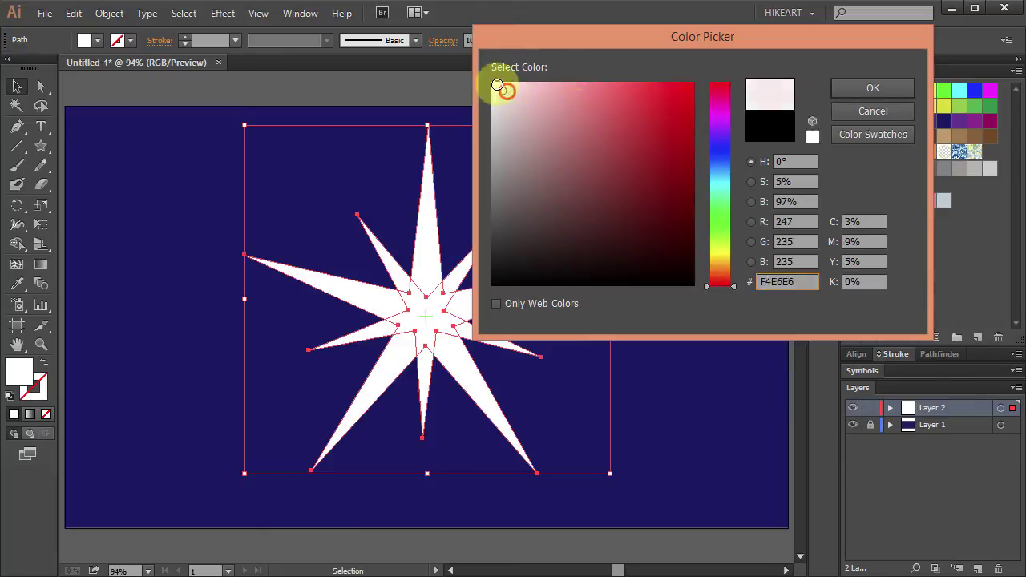
left_click(854, 90)
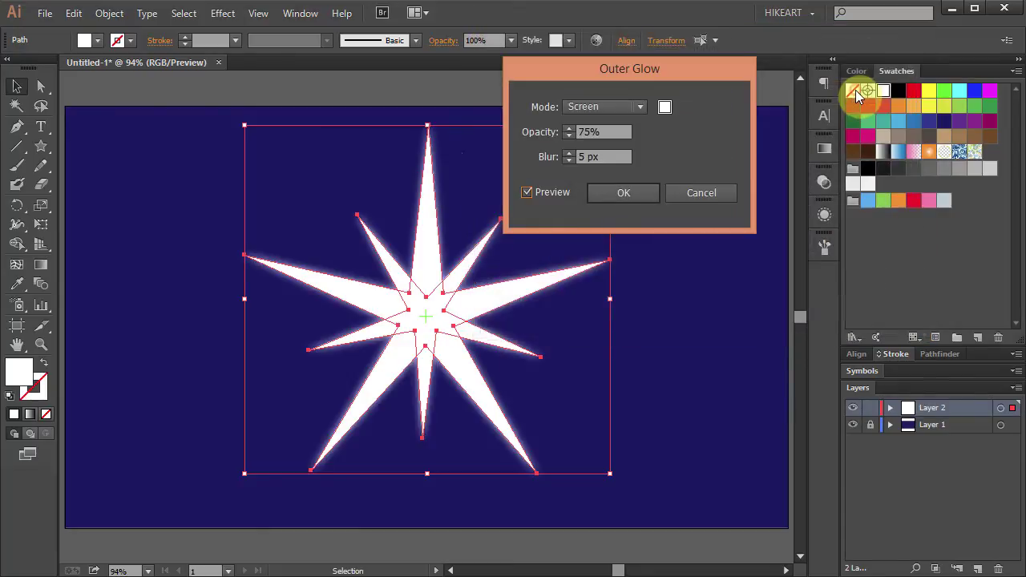
left_click(650, 191)
left_click(690, 252)
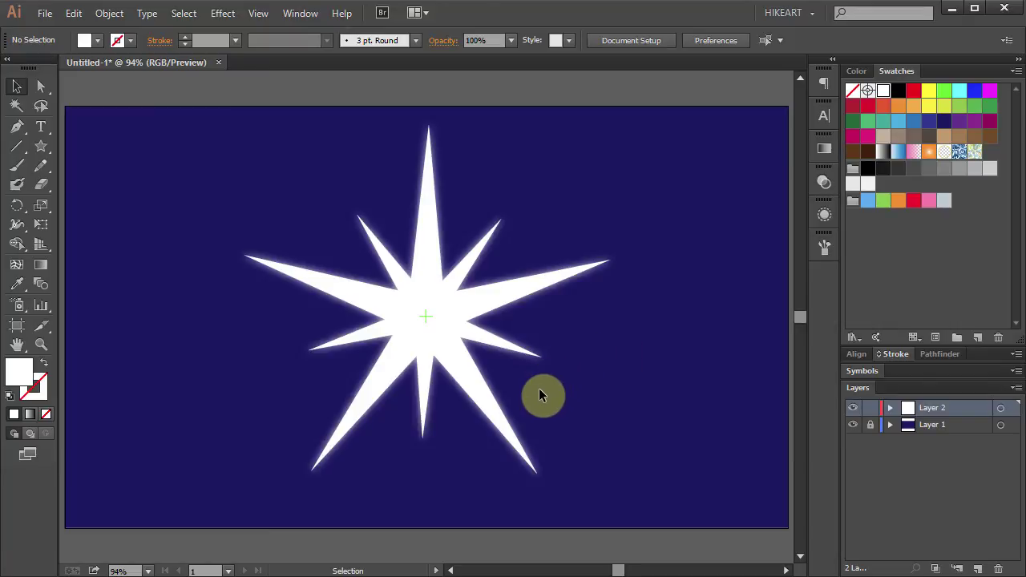
Turn off the artboard's centre mark.
left_click(18, 325)
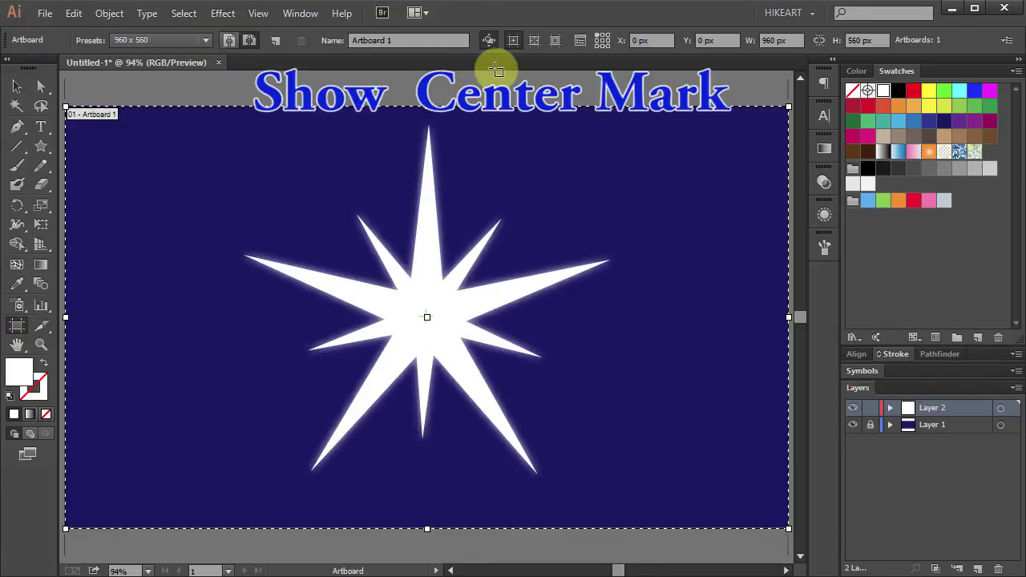
left_click(512, 44)
left_click(42, 86)
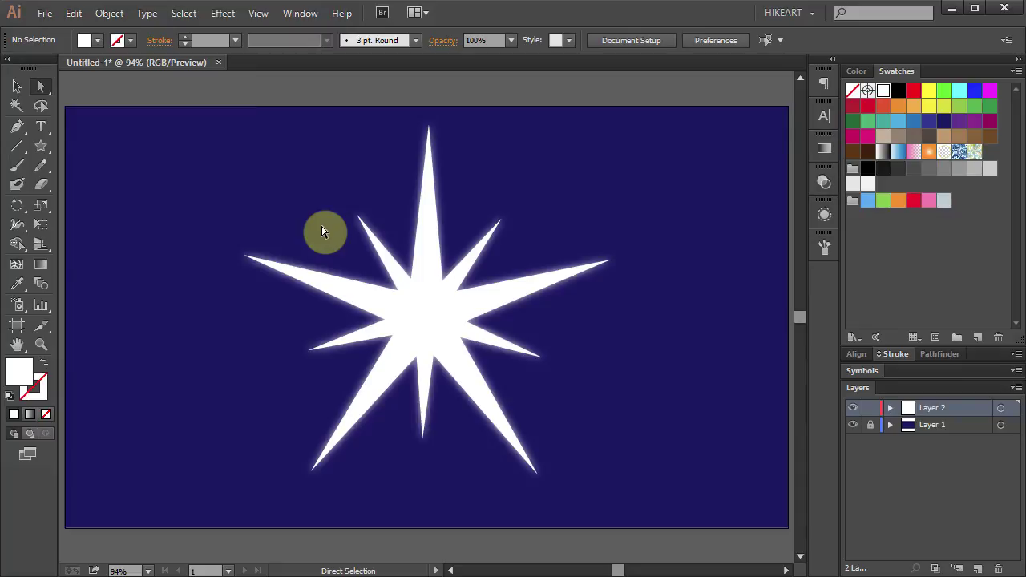
Select the glowing starburst and move it to the left side of the artboard.
key("v")
left_click_drag(229, 121, 650, 508)
left_click_drag(465, 363, 292, 362)
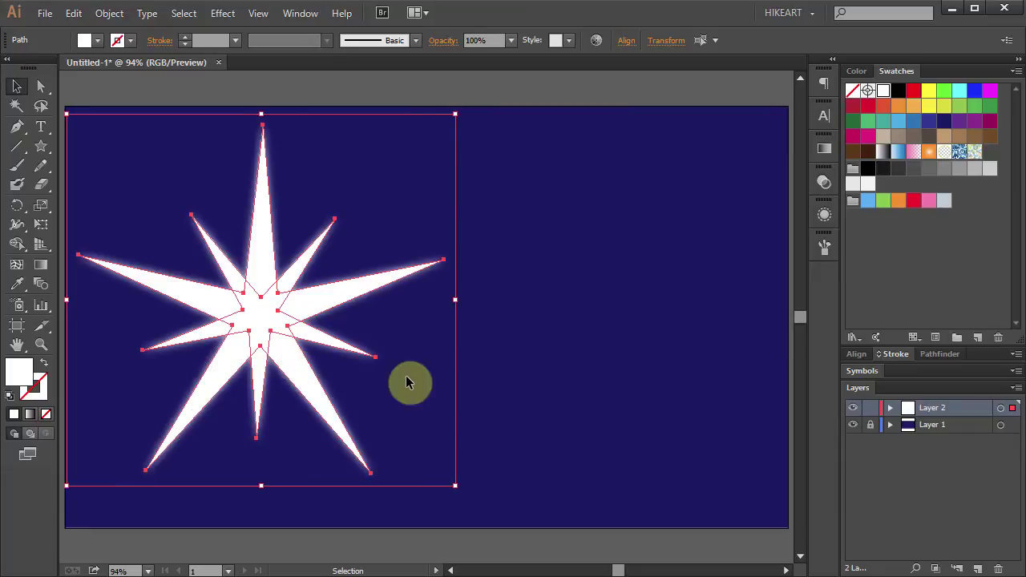
Duplicate the star, shrink the copy, place it near the top, and drag it into Brushes.
mouse_move(232, 355)
left_mouse_down()
mouse_move(558, 400)
mouse_move(550, 403)
left_mouse_up()
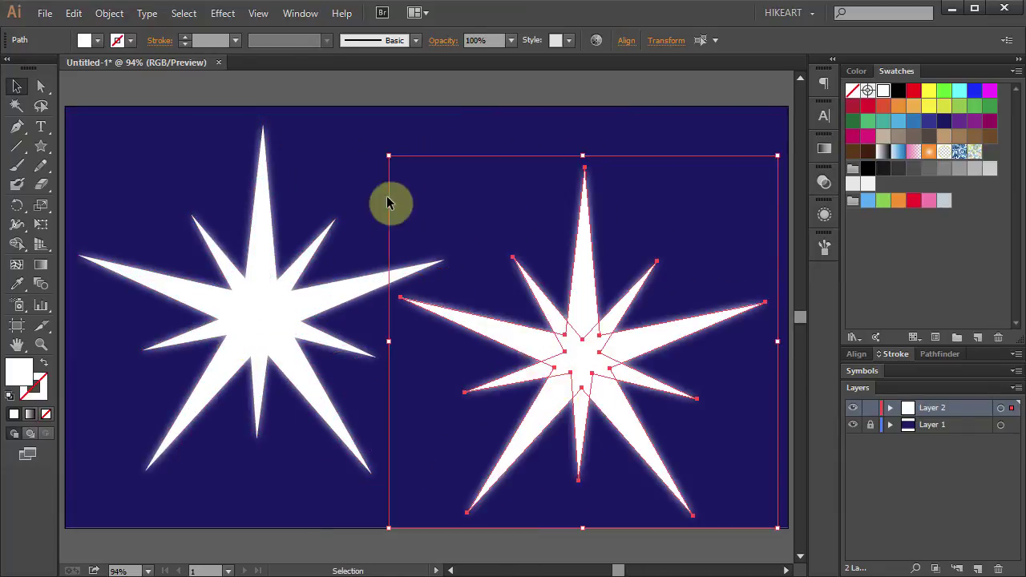
mouse_move(389, 156)
left_mouse_down()
mouse_move(437, 217)
mouse_move(711, 465)
left_mouse_up()
mouse_move(747, 505)
left_mouse_down()
mouse_move(614, 224)
mouse_move(487, 178)
left_mouse_up()
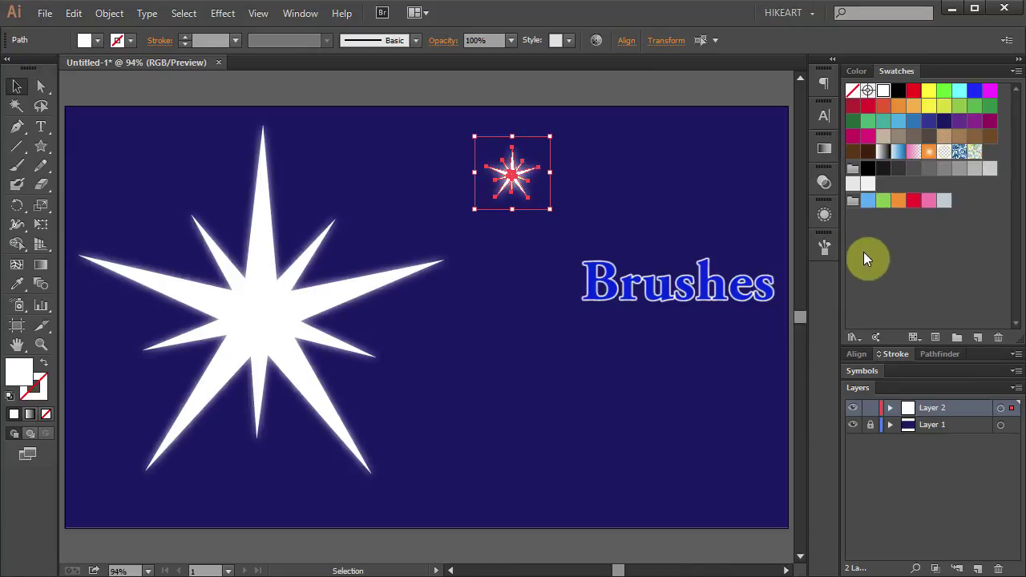
left_click(825, 247)
left_click_drag(510, 172, 711, 126)
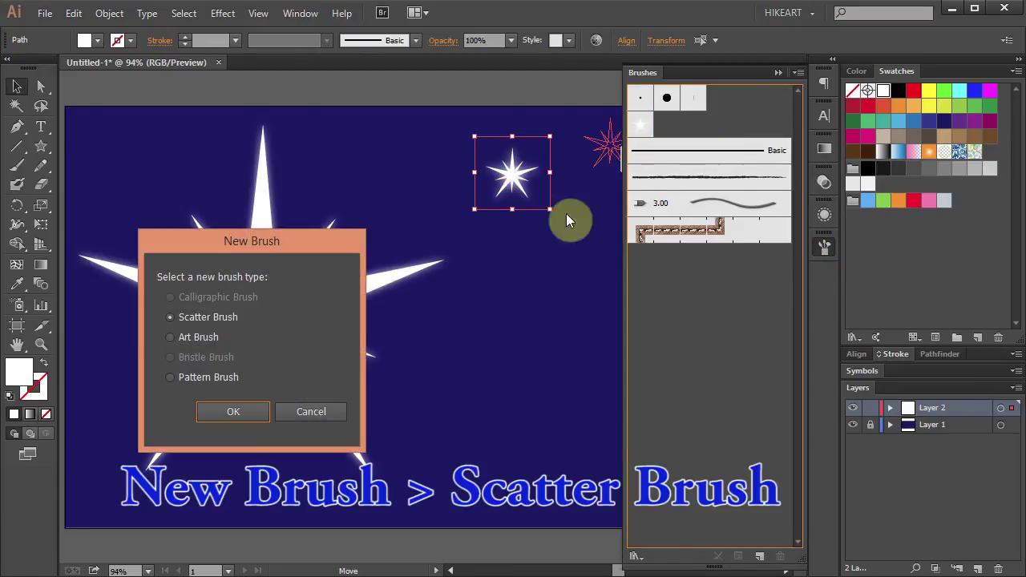
Make it a scatter brush with Random size, spacing and rotation, rotation widened to about -83°.
left_click(249, 417)
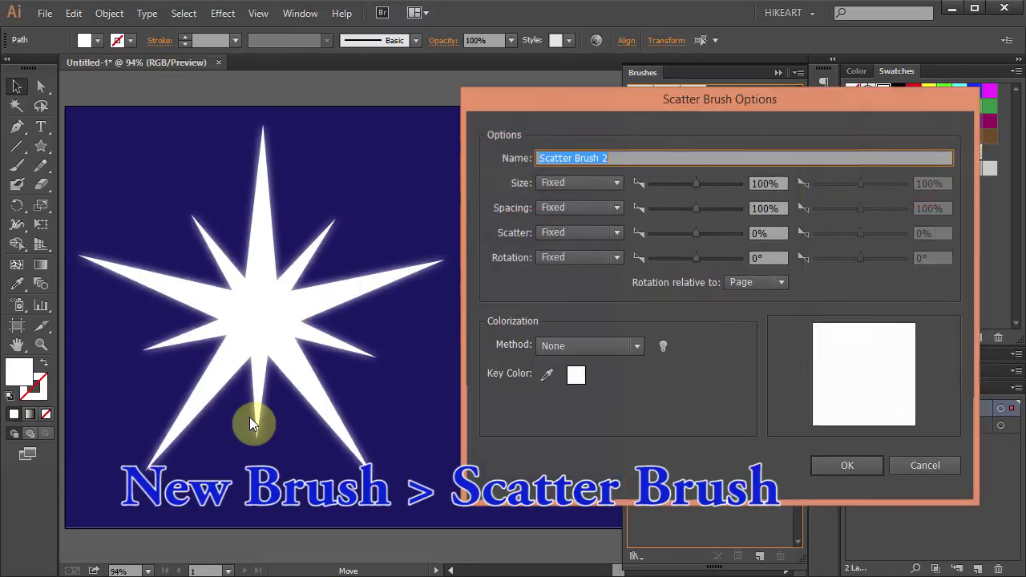
left_click(617, 183)
left_click(602, 220)
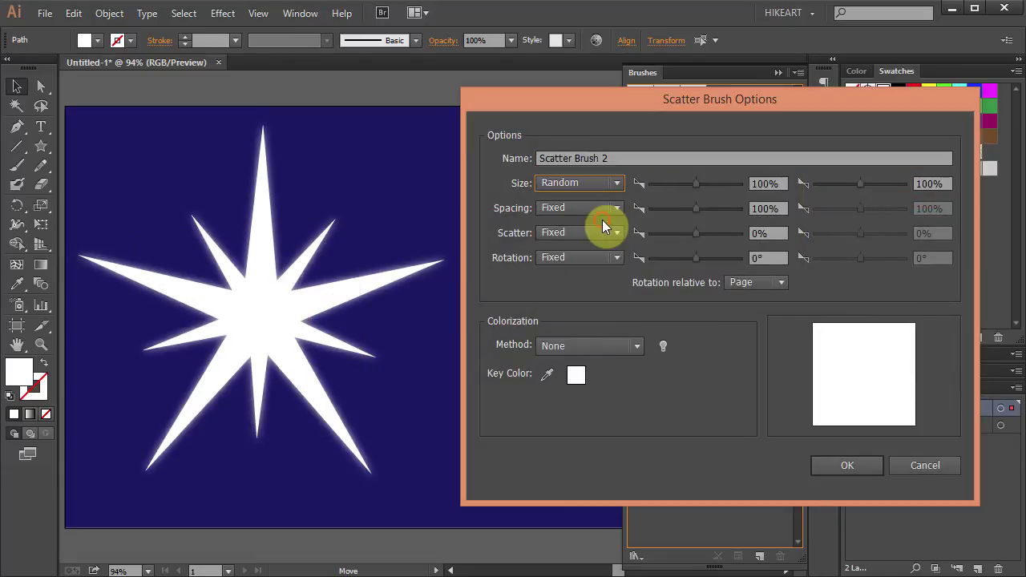
left_click(622, 208)
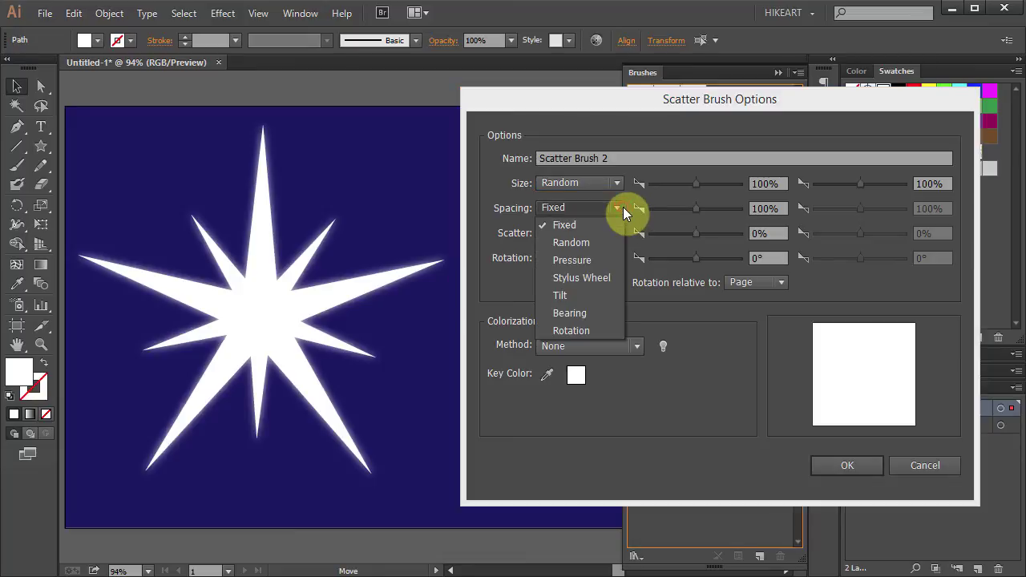
left_click(577, 243)
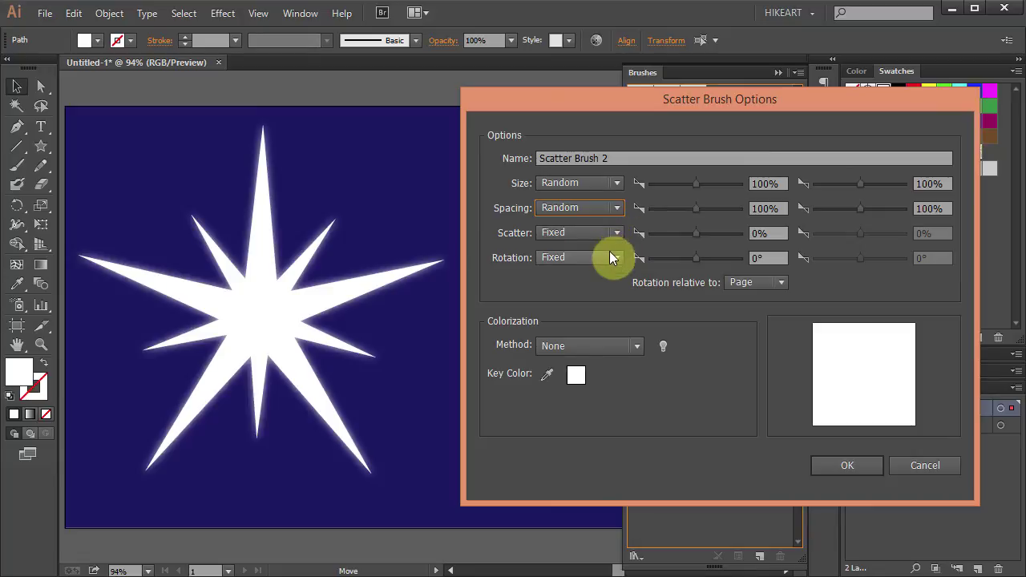
left_click(617, 257)
left_click(588, 291)
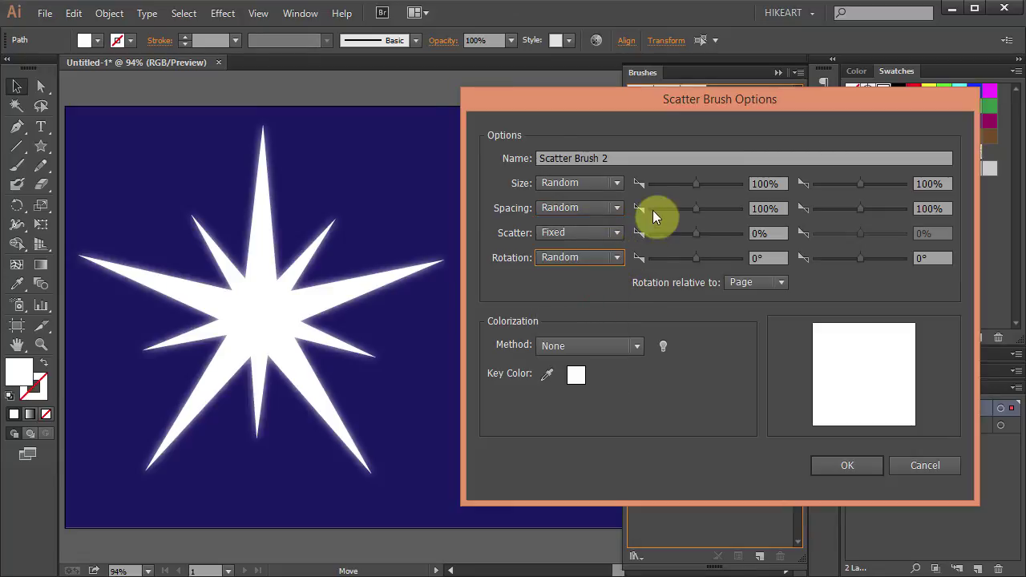
mouse_move(695, 184)
left_mouse_down()
mouse_move(669, 186)
mouse_move(701, 210)
left_mouse_up()
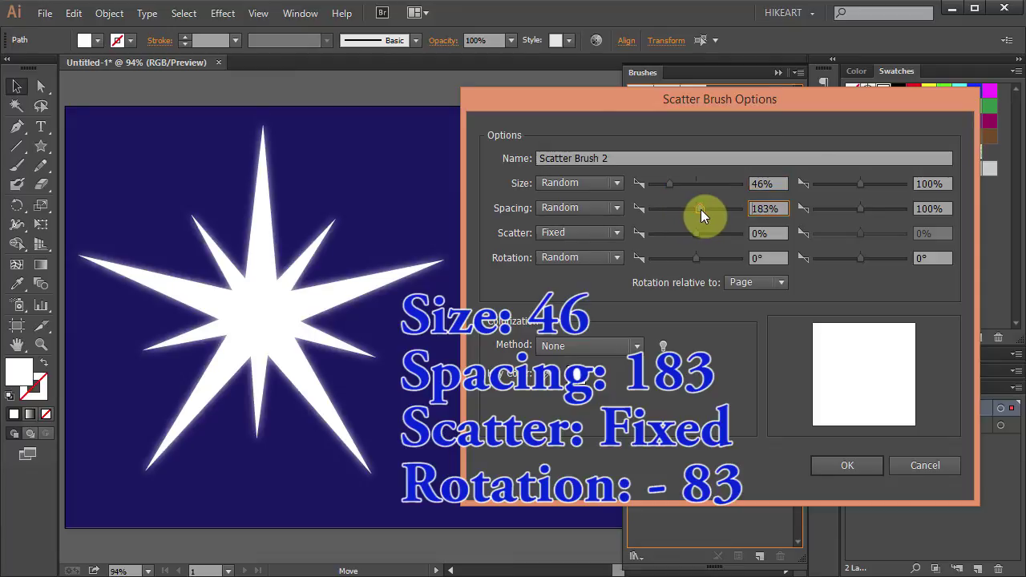
left_click(697, 257)
left_click_drag(677, 258, 675, 258)
Save the star scatter brush and paint two strokes of scattered glowing stars across the right side.
left_click(850, 466)
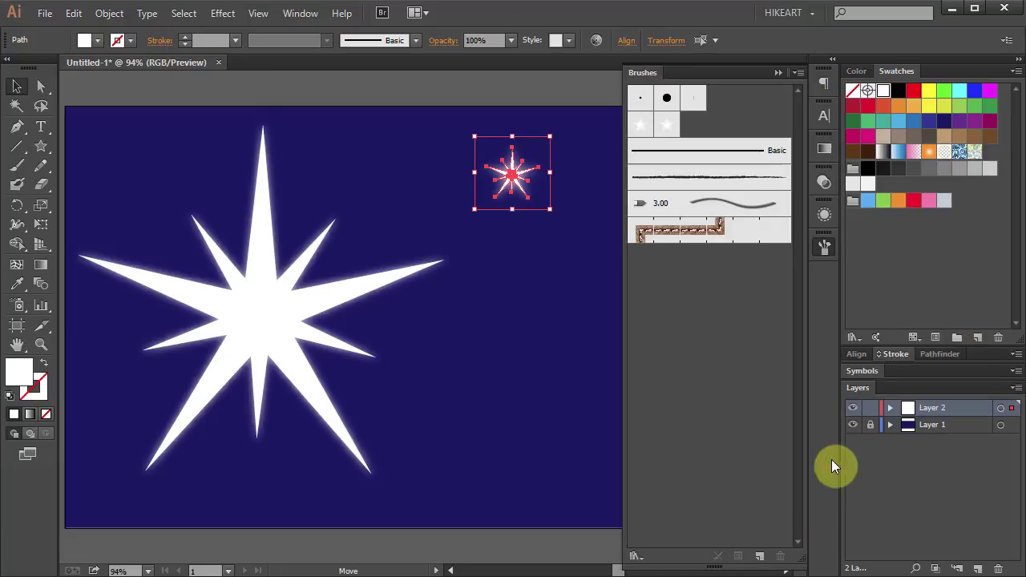
left_click(779, 72)
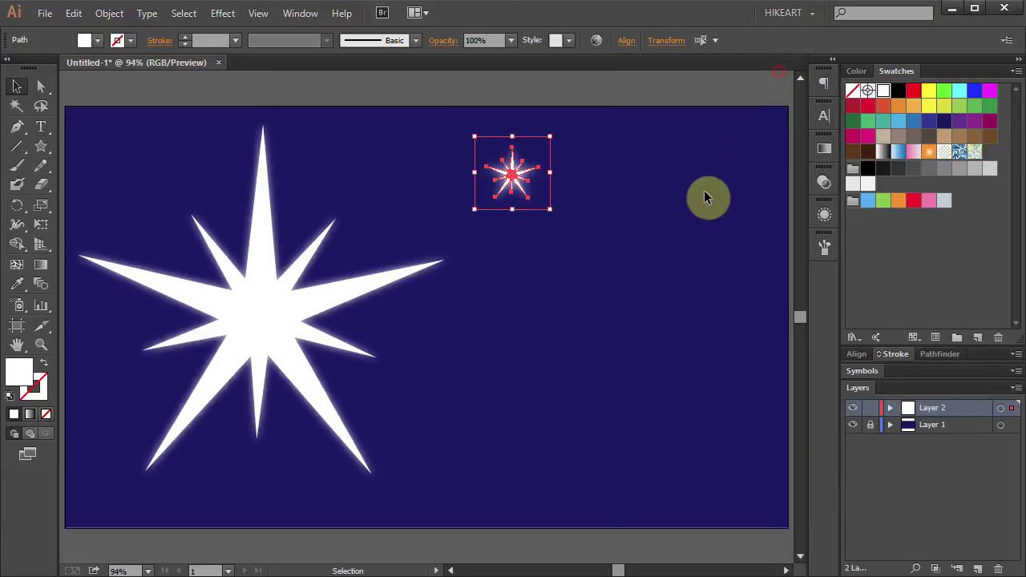
key("b")
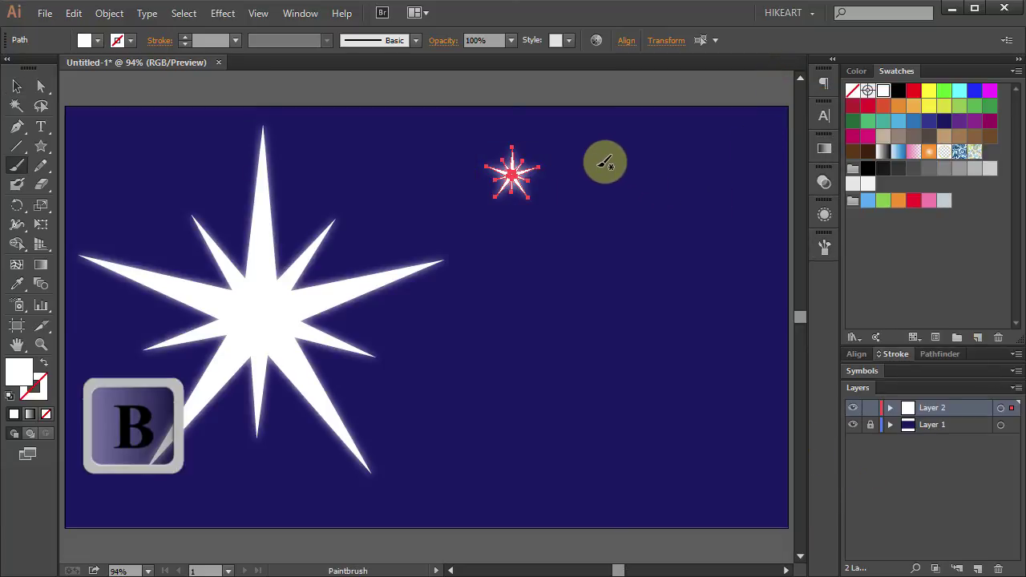
left_click_drag(595, 165, 521, 463)
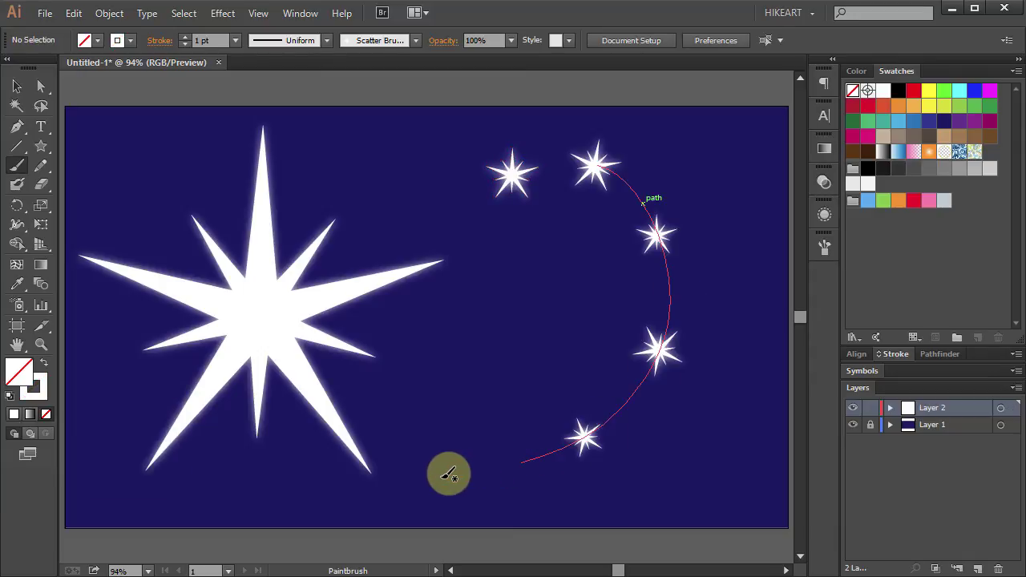
left_click_drag(408, 425, 673, 193)
key("v")
left_click(117, 448)
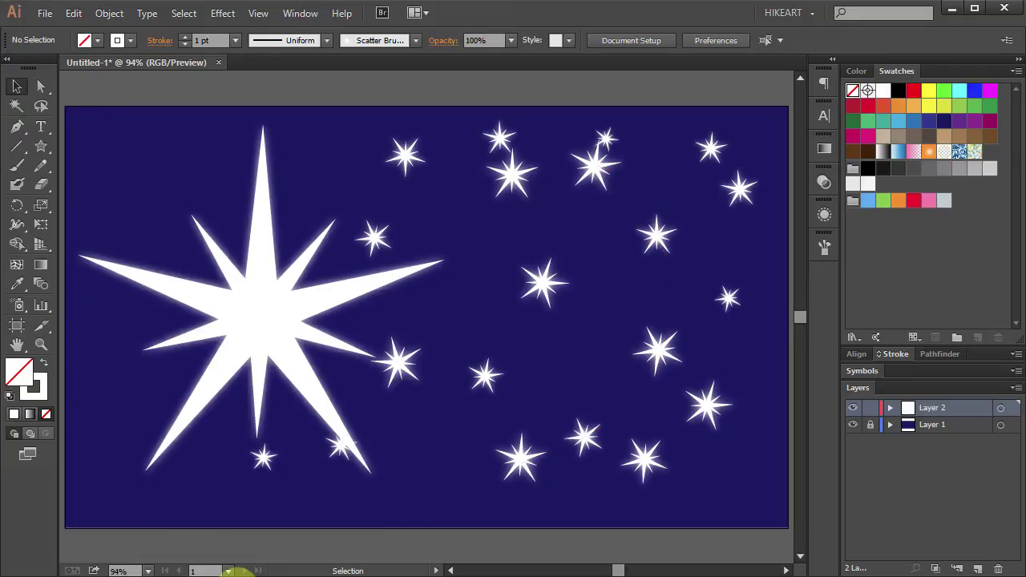